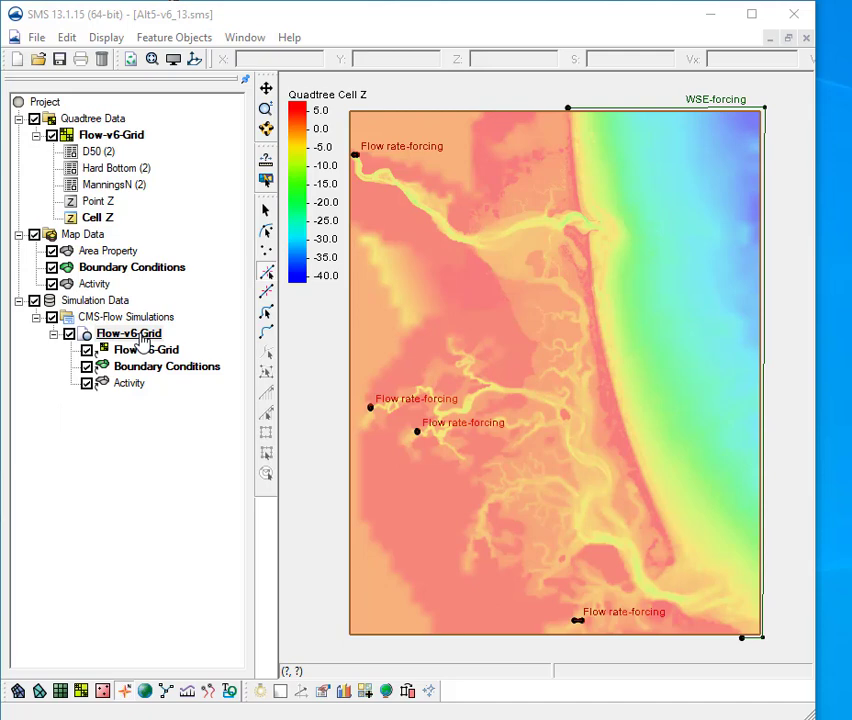
Step: Generate a snap preview of the boundary conditions for the Flow-v6-Grid simulation
right_click(144, 340)
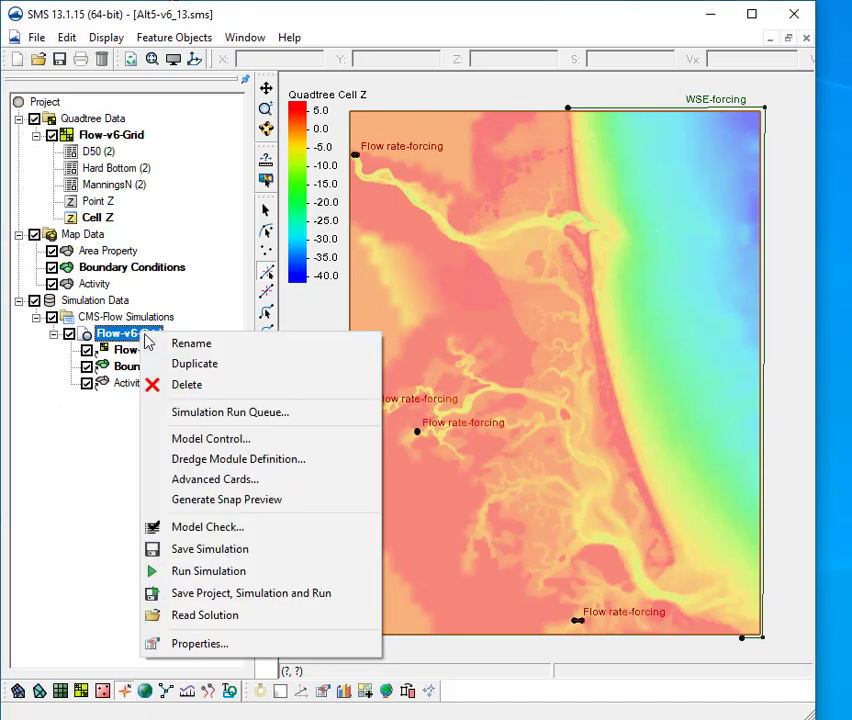
left_click(250, 509)
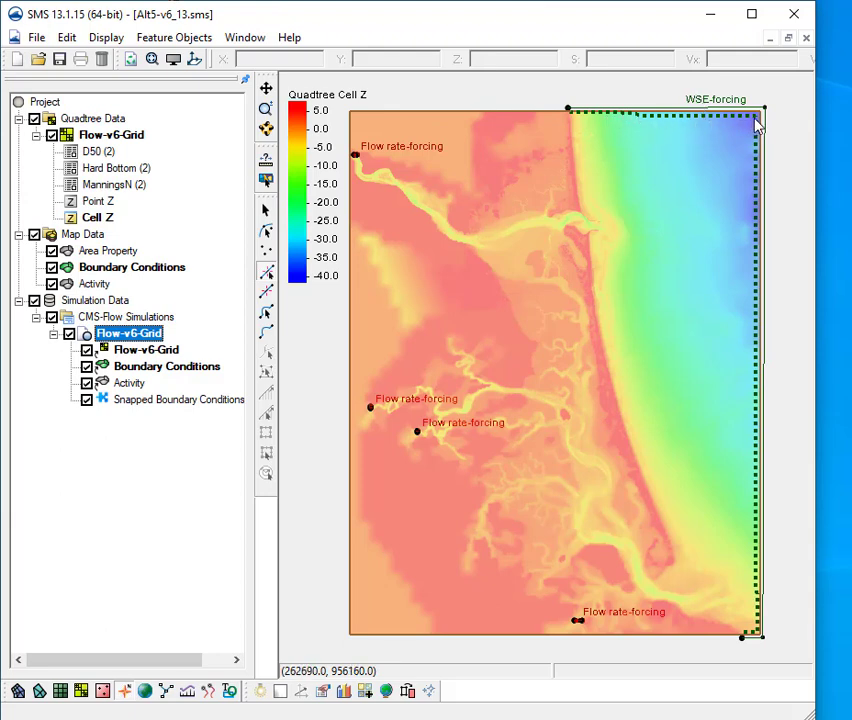
Step: Show the quadtree cell edges to inspect how the snapped WSE-forcing boundary follows the cells along the grid's northern edge
scroll(648, 113, "up", 5)
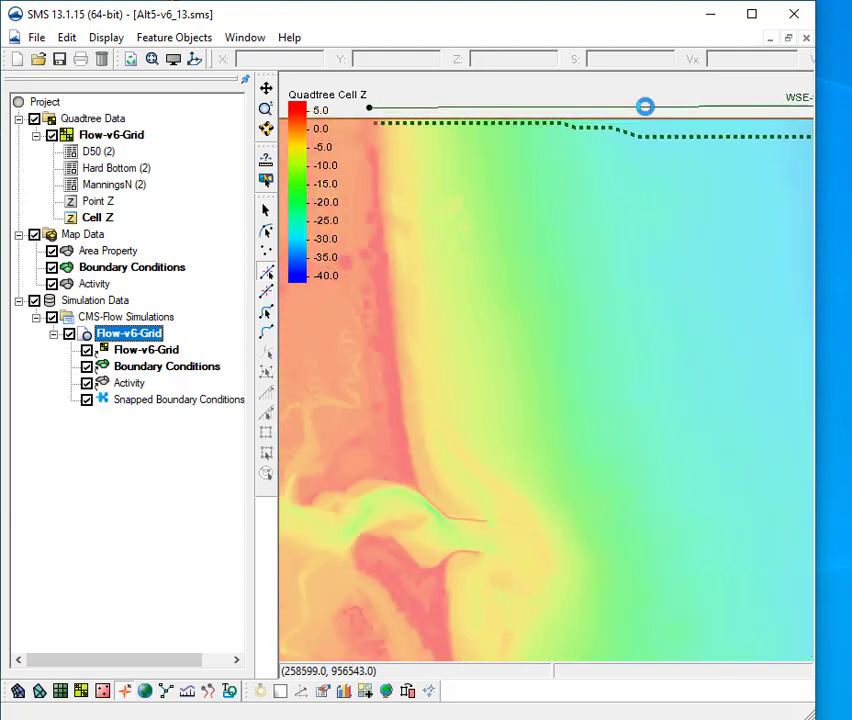
left_click(174, 60)
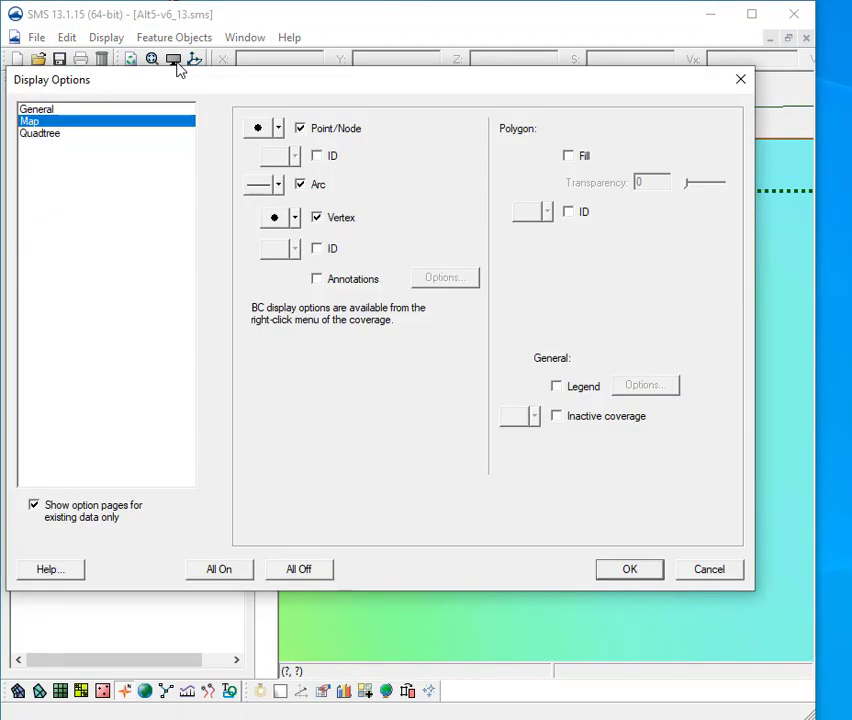
left_click(62, 134)
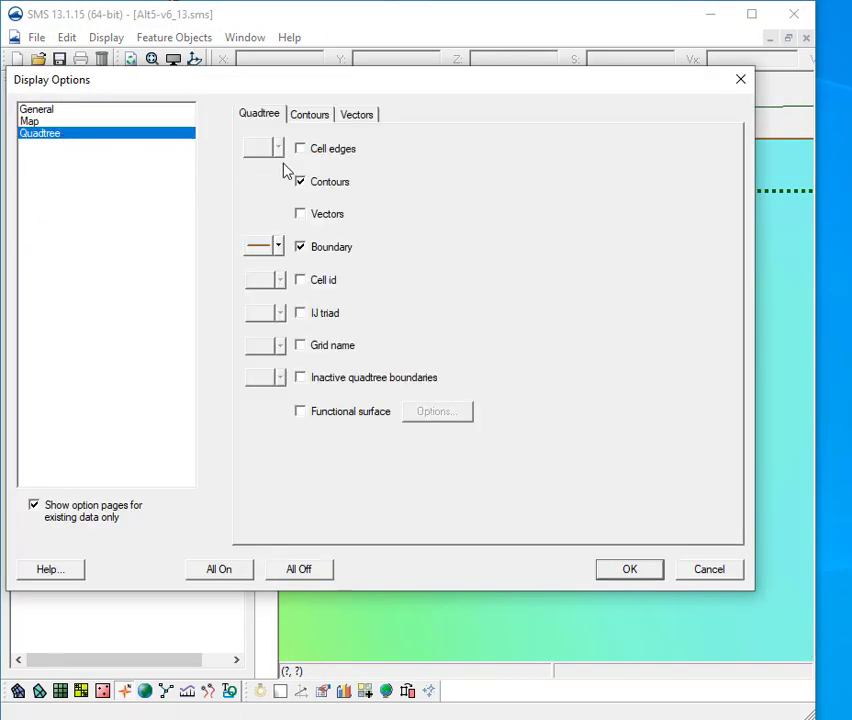
left_click(300, 149)
left_click(629, 571)
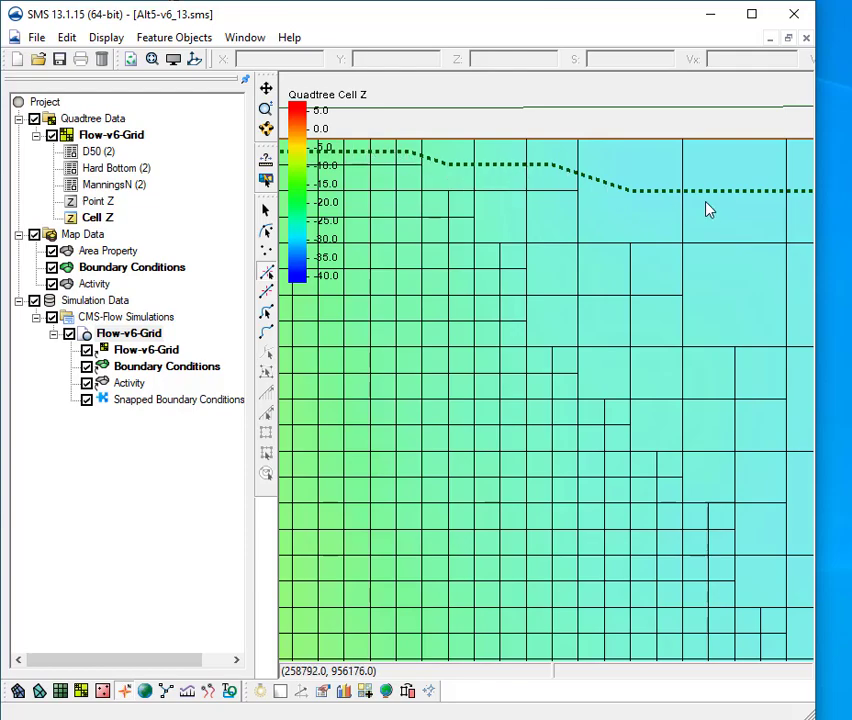
scroll(716, 200, "down", 5)
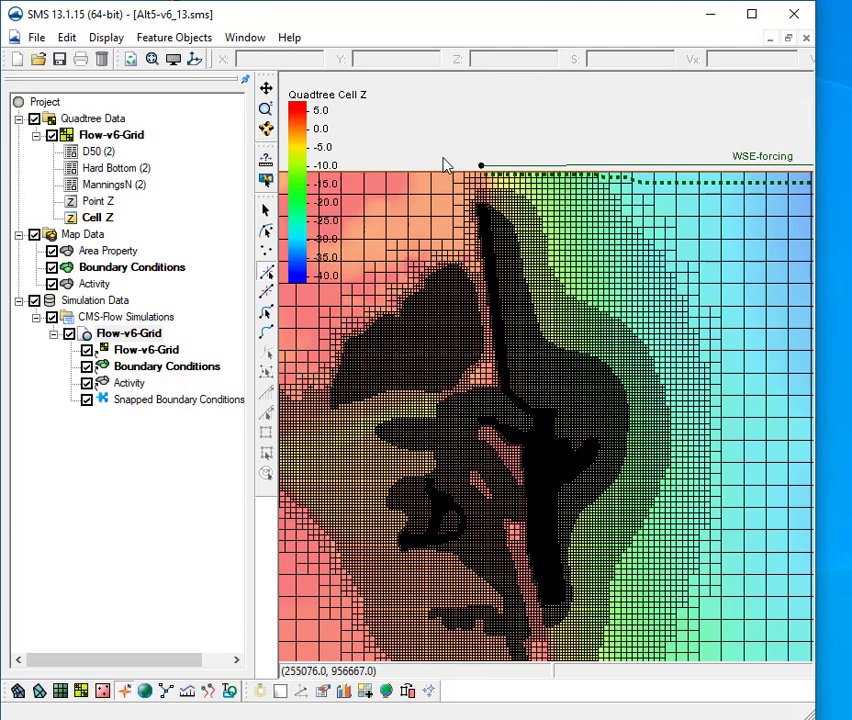
Step: Hide the quadtree cell edges again, keeping the contours and grid boundary displayed
left_click(174, 58)
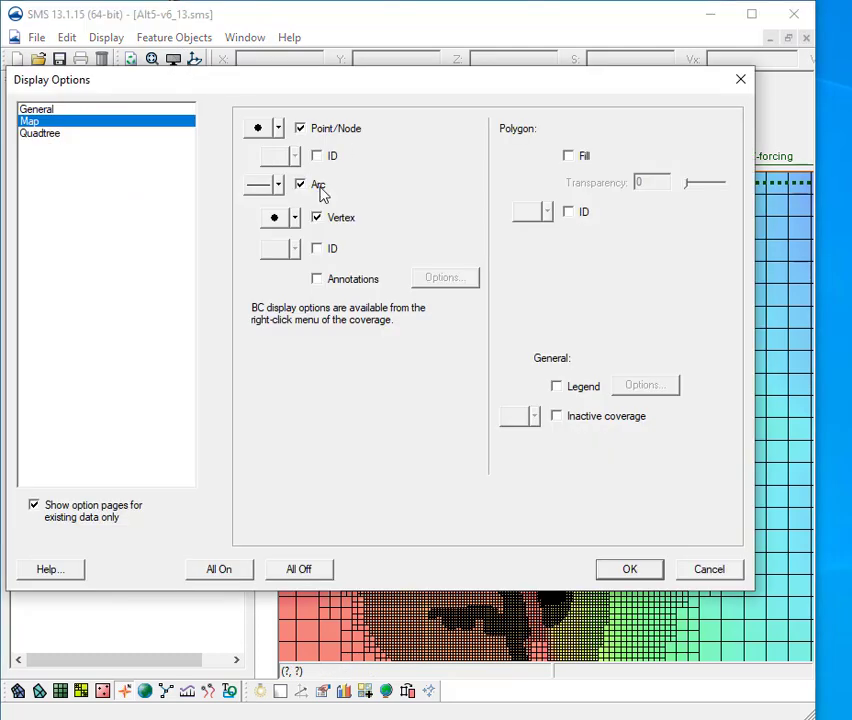
left_click(62, 134)
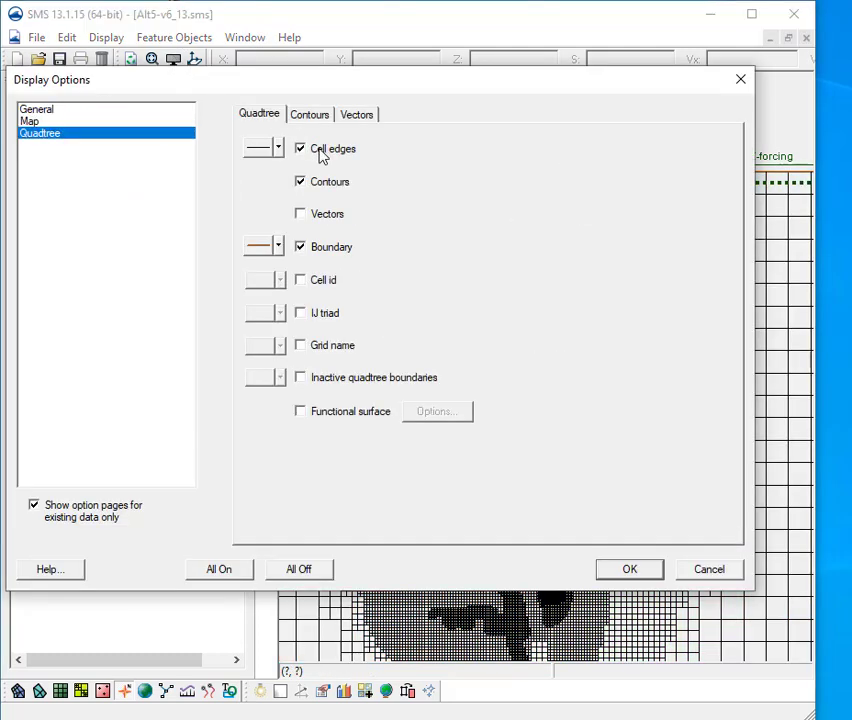
left_click(322, 152)
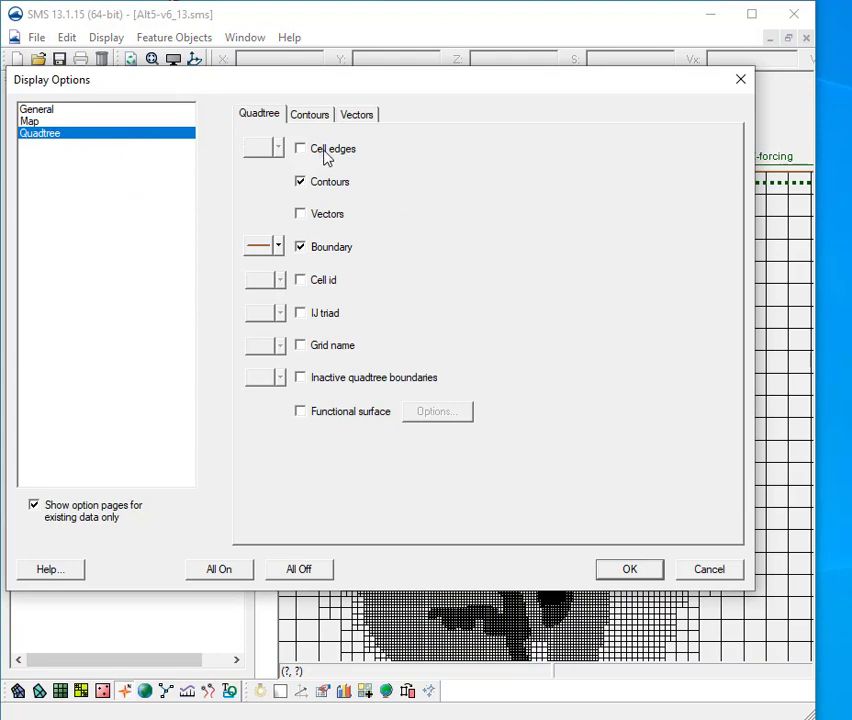
left_click(630, 570)
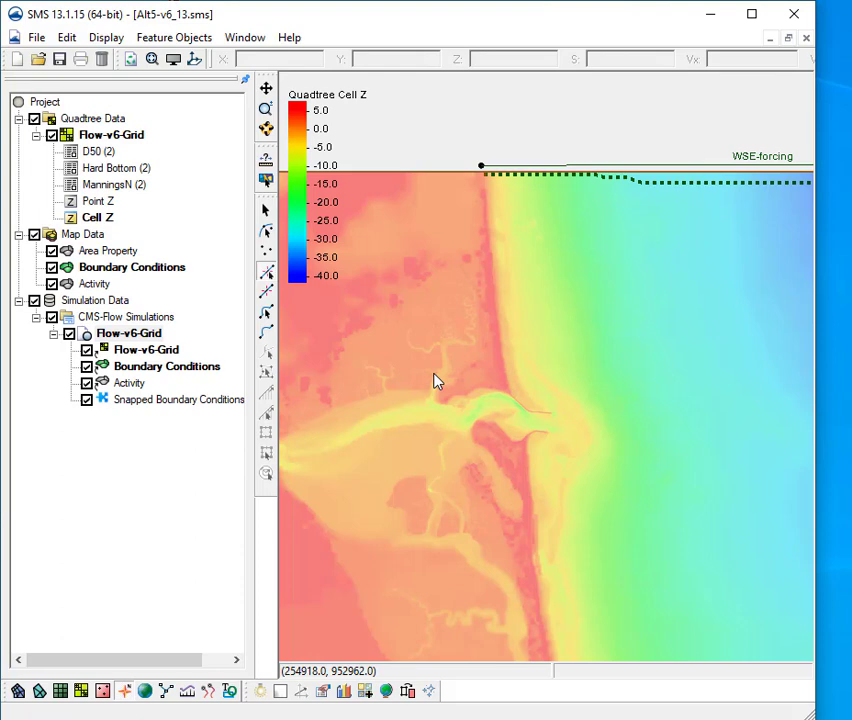
Step: Compare the northwestern flow rate-forcing arc with its snapped version by hiding and reshowing the Snapped Boundary Conditions display
left_click_drag(390, 354, 681, 306)
left_click_drag(394, 411, 567, 429)
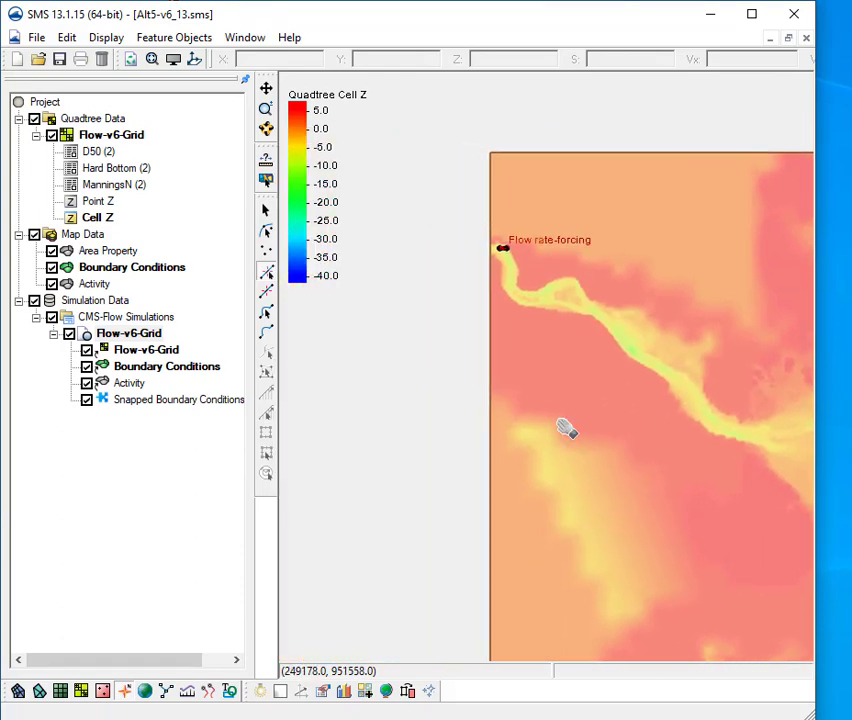
scroll(505, 246, "up", 2)
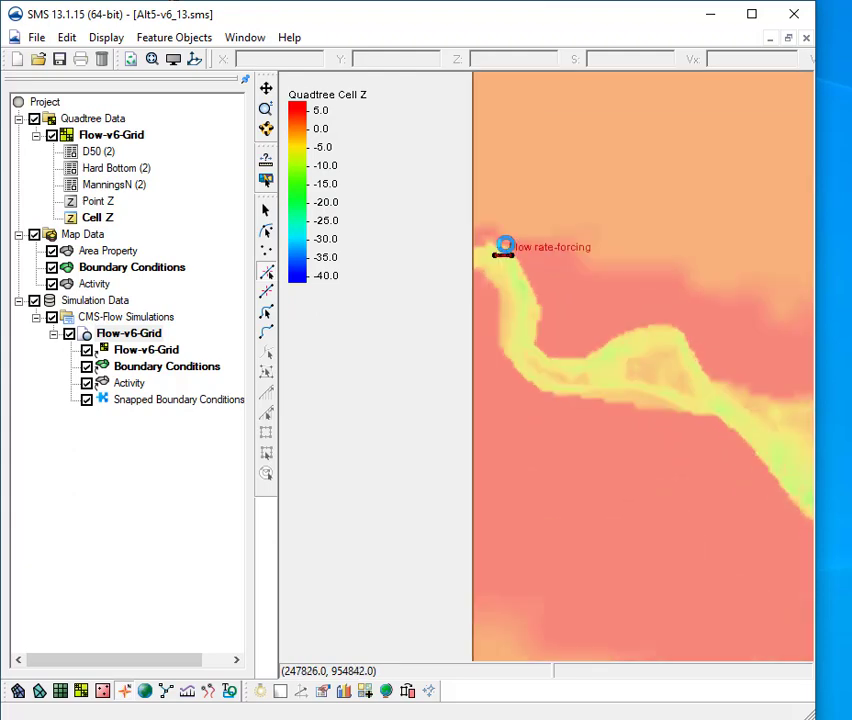
scroll(505, 243, "up", 3)
scroll(506, 318, "up", 2)
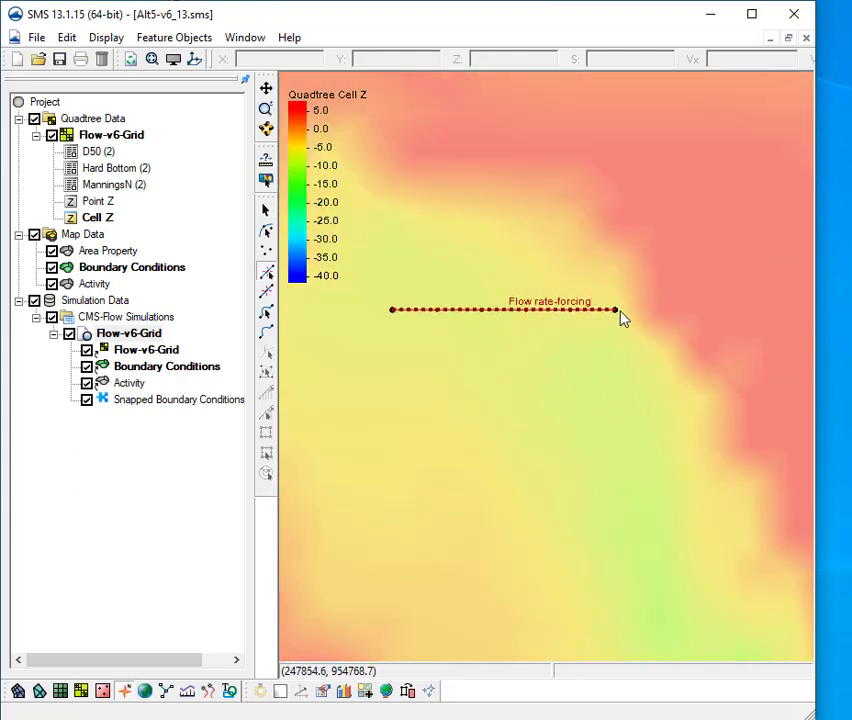
left_click(117, 352)
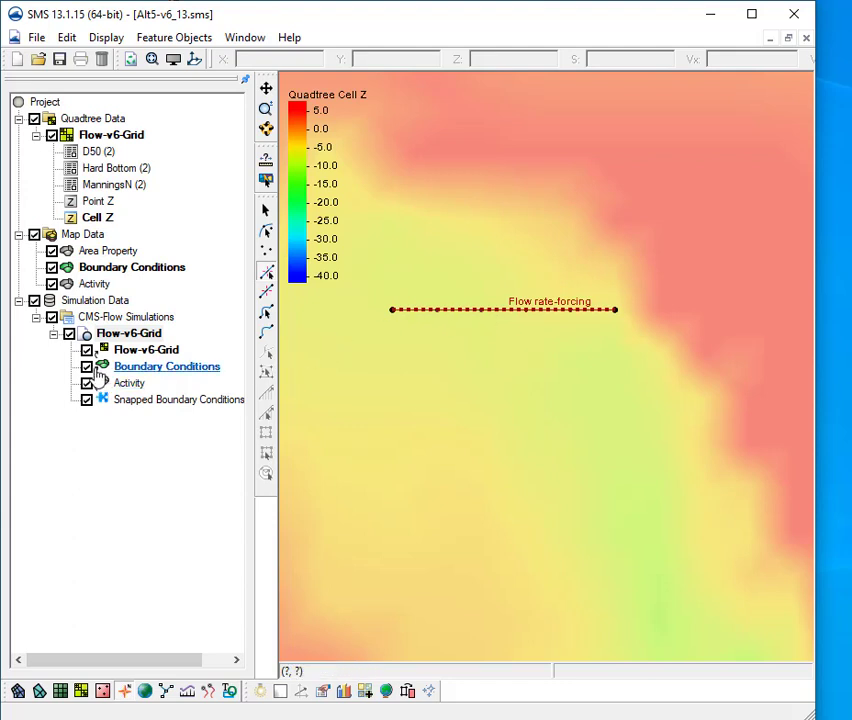
left_click(86, 399)
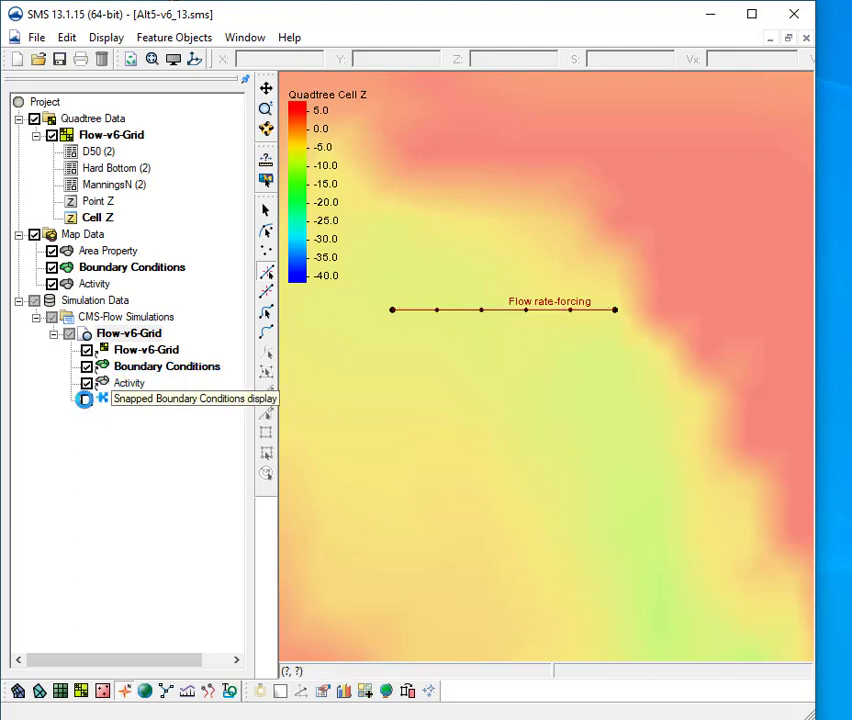
left_click(86, 399)
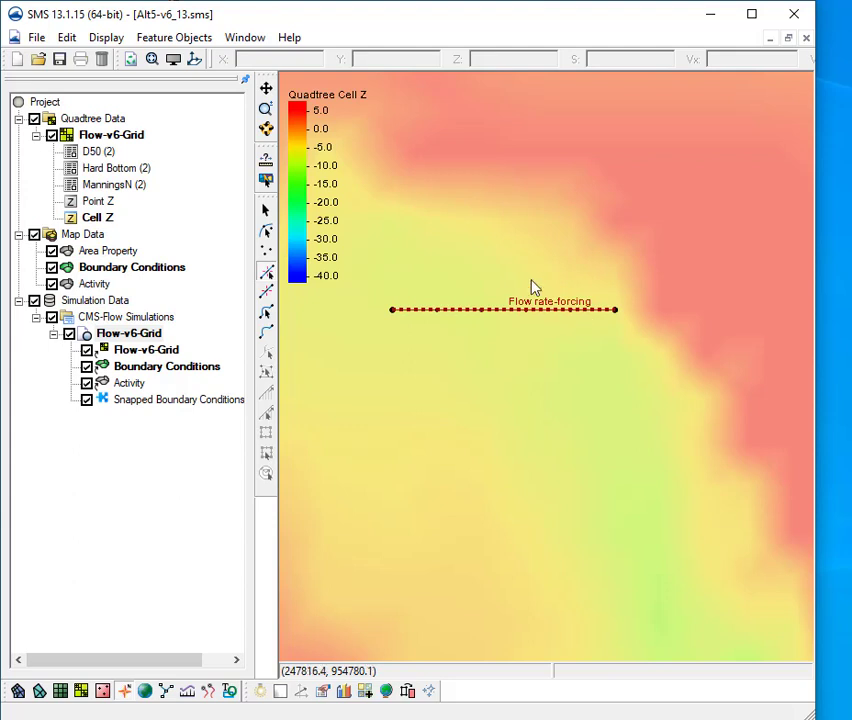
Step: Examine the snapped flow rate-forcing arc at the river inlet on the grid's west side, and frame the whole grid
scroll(493, 263, "down", 2)
scroll(495, 264, "down", 1)
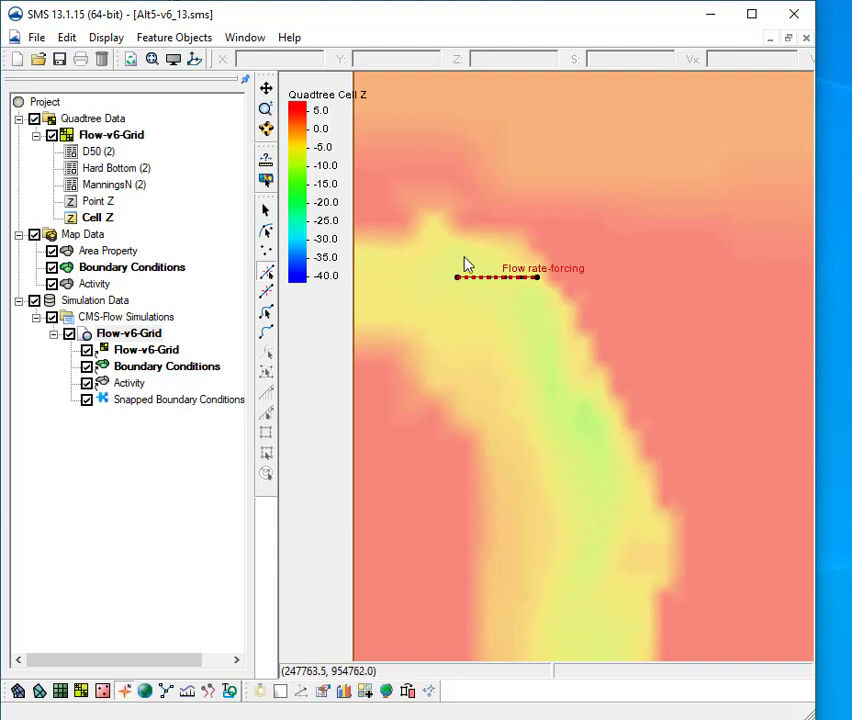
scroll(465, 265, "down", 5)
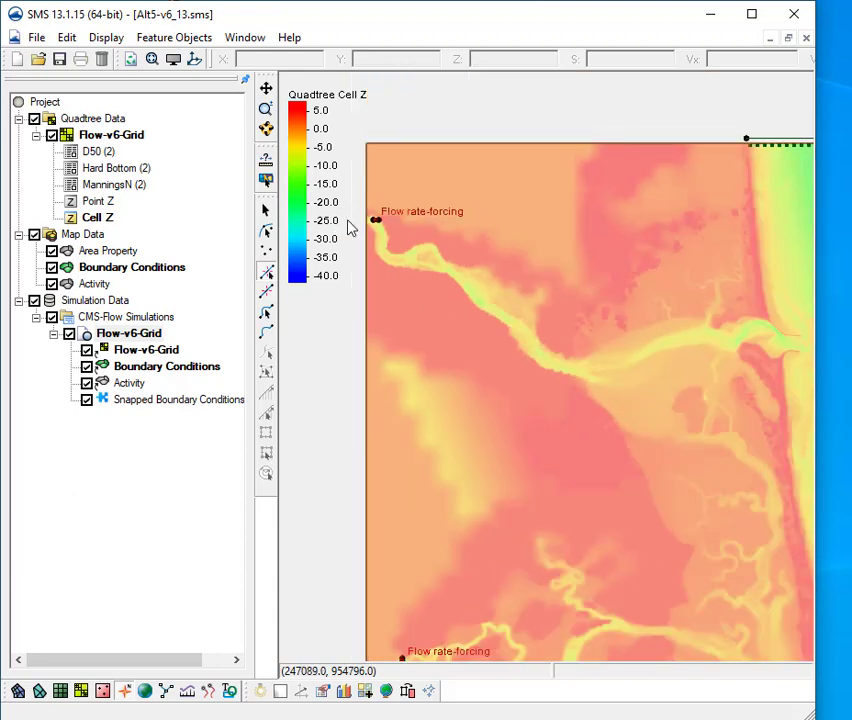
scroll(397, 220, "down", 3)
scroll(382, 458, "up", 5)
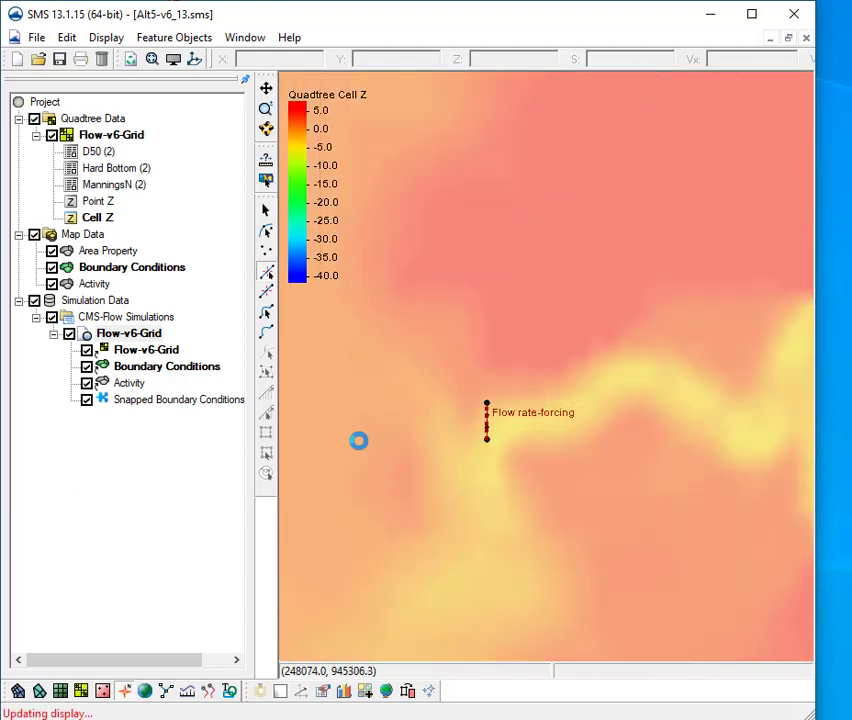
scroll(358, 440, "up", 3)
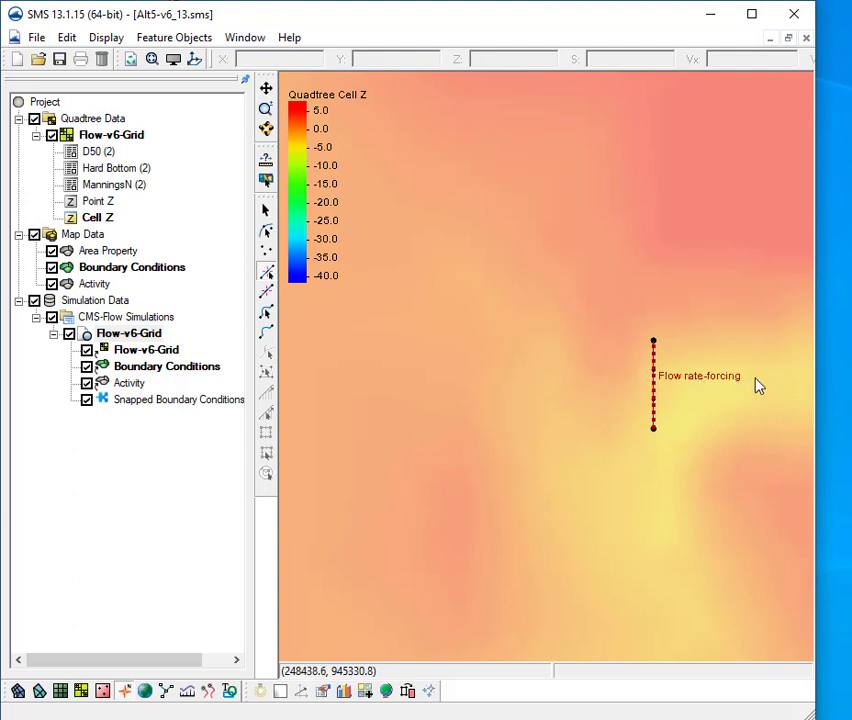
scroll(757, 387, "down", 5)
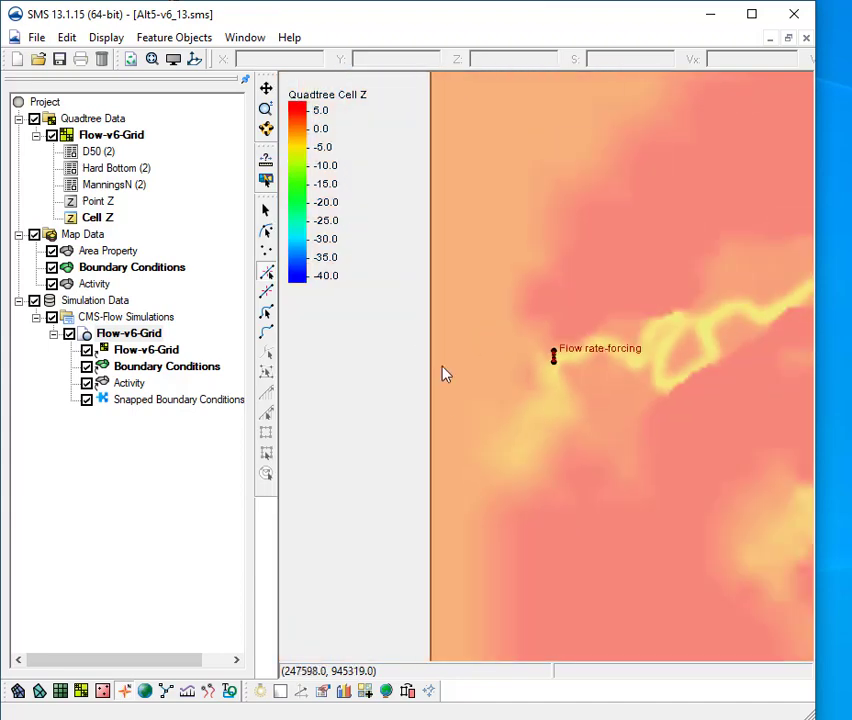
scroll(400, 445, "down", 2)
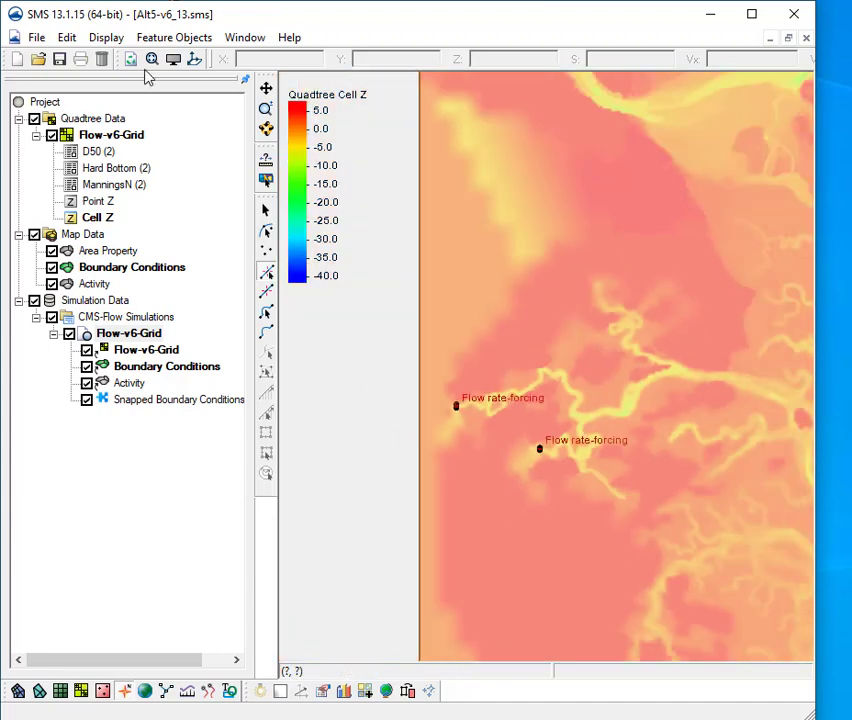
left_click(151, 60)
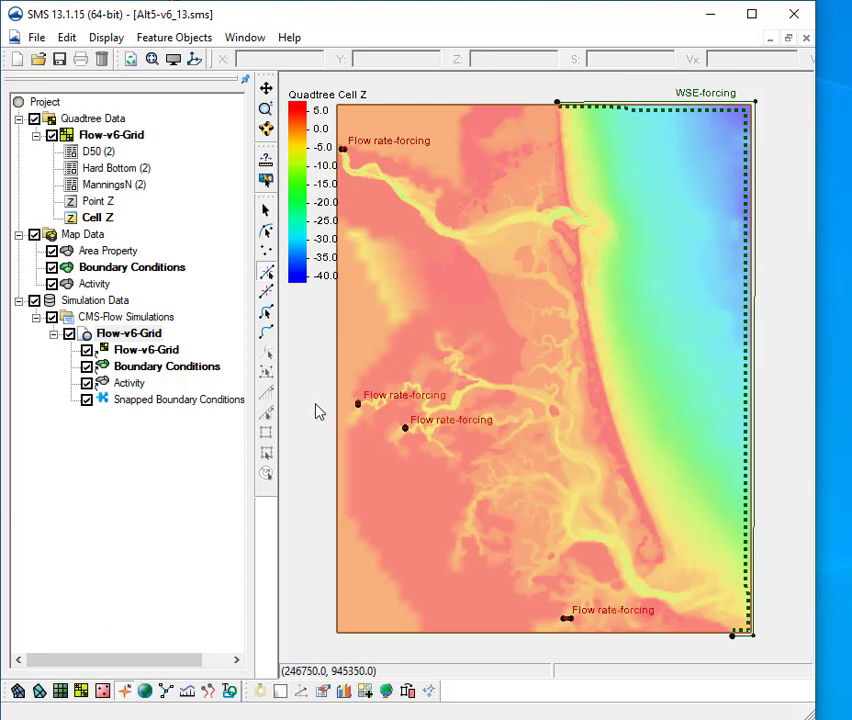
right_click(134, 336)
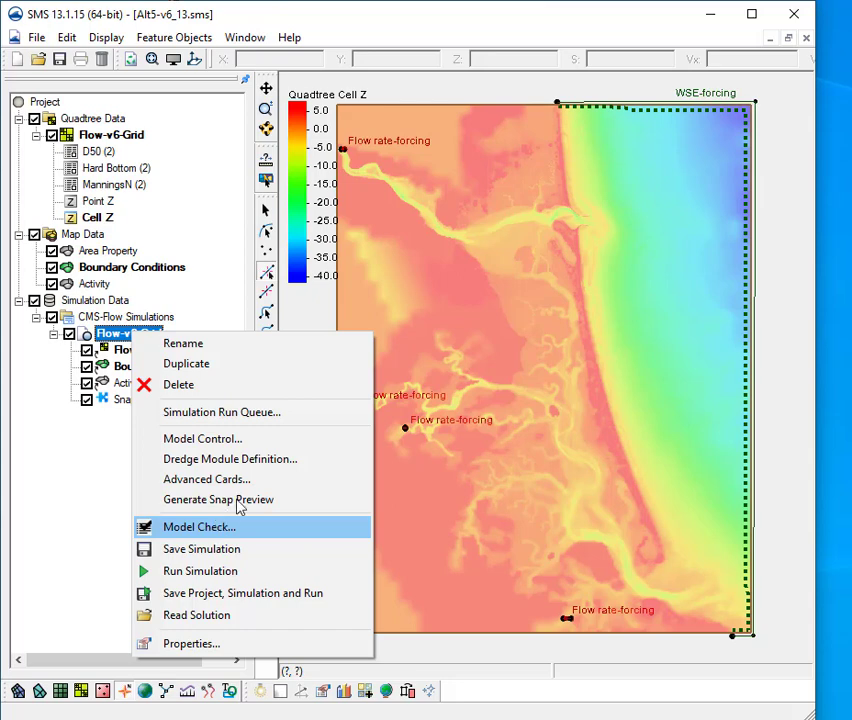
left_click(547, 73)
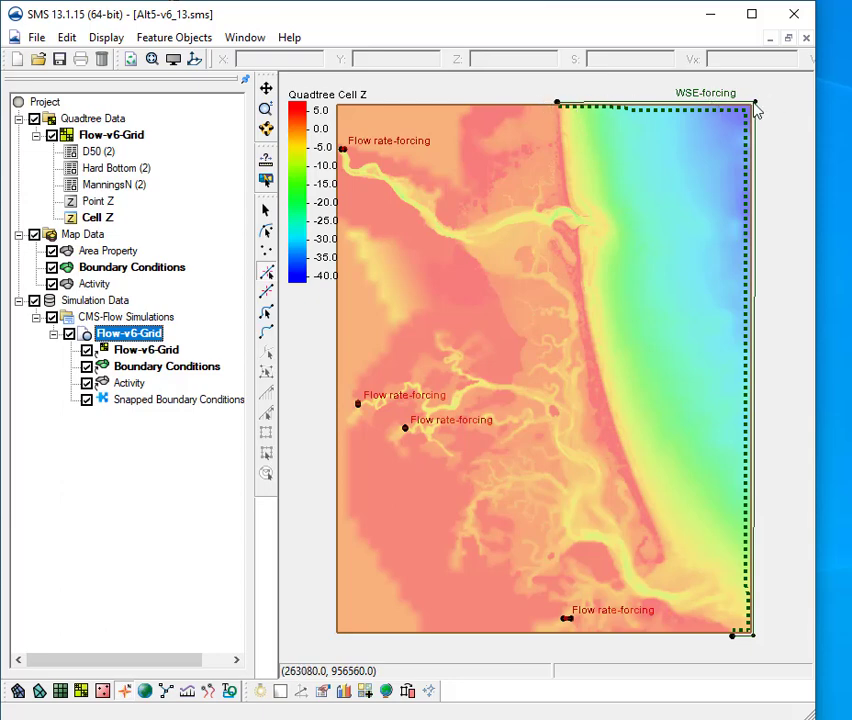
Step: Make the Activity coverage active to view its arcs, and return to the Boundary Conditions coverage
left_click(97, 284)
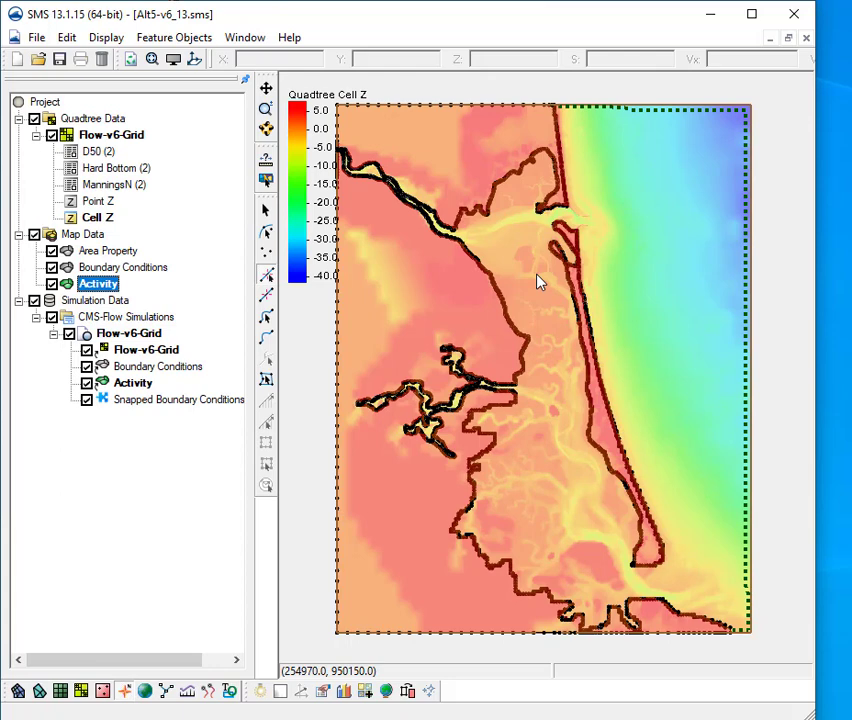
left_click(121, 267)
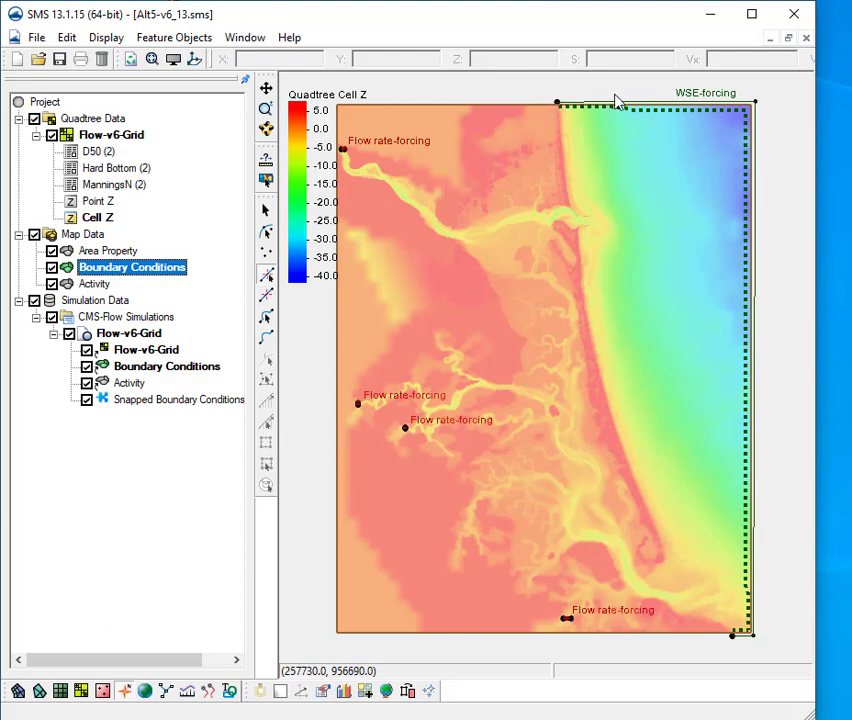
Step: Examine the snapped WSE-forcing boundary along the ocean's northern edge and northeast corner, and frame the whole grid
scroll(650, 104, "up", 5)
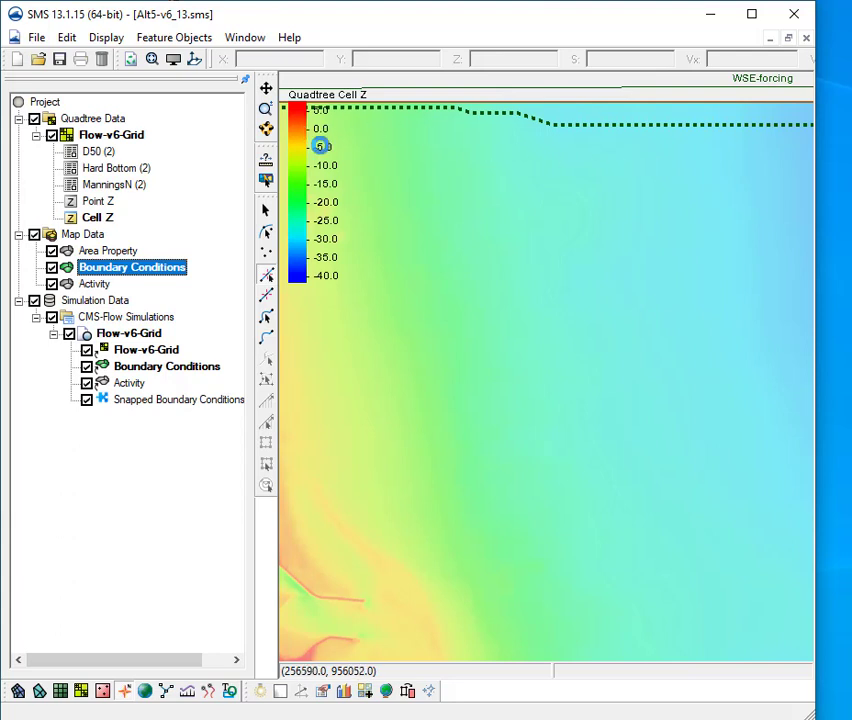
scroll(320, 146, "down", 2)
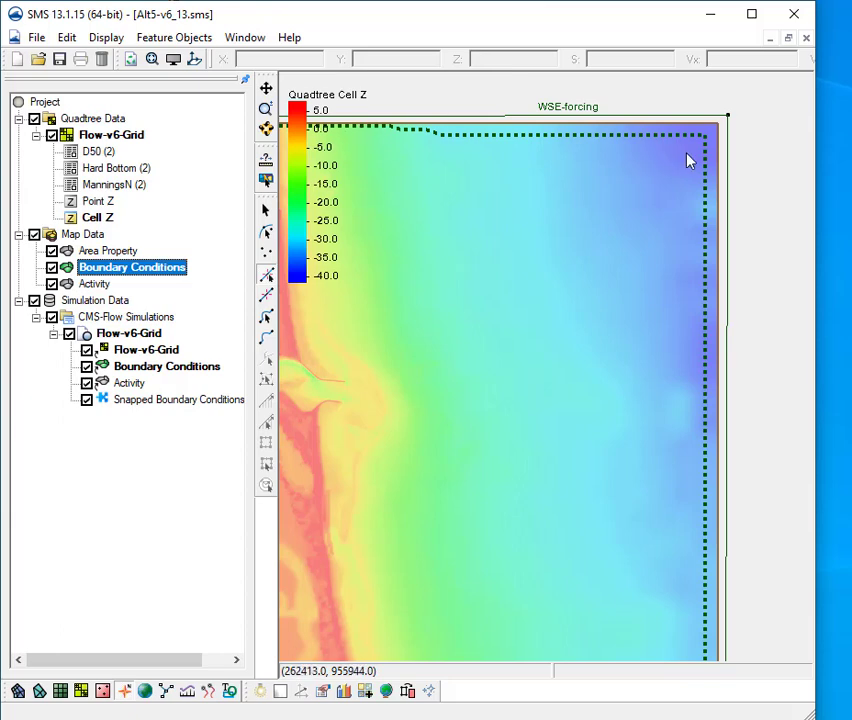
scroll(695, 150, "down", 2)
scroll(690, 120, "down", 3)
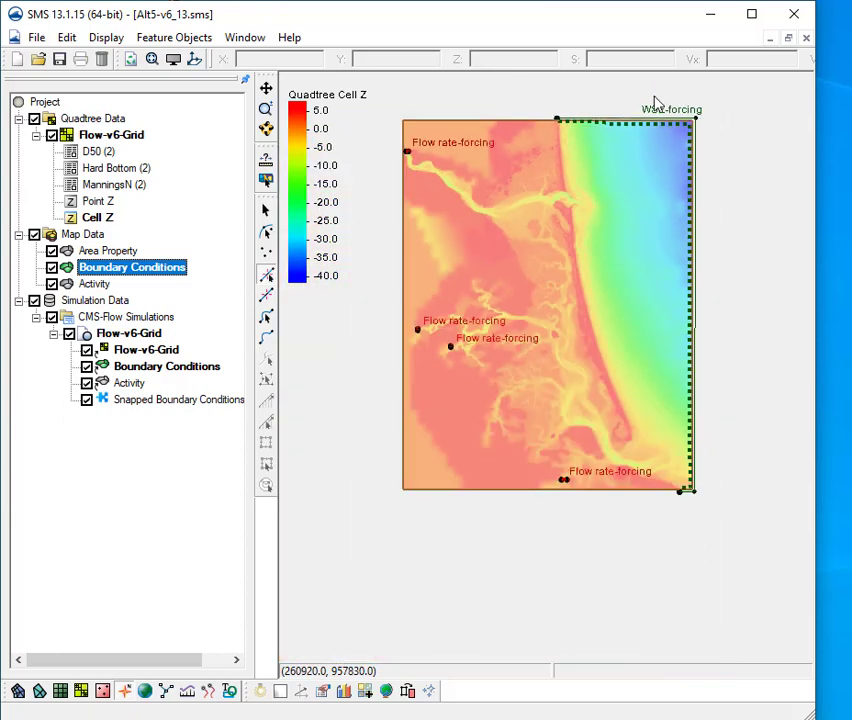
scroll(656, 103, "up", 1)
left_click(152, 59)
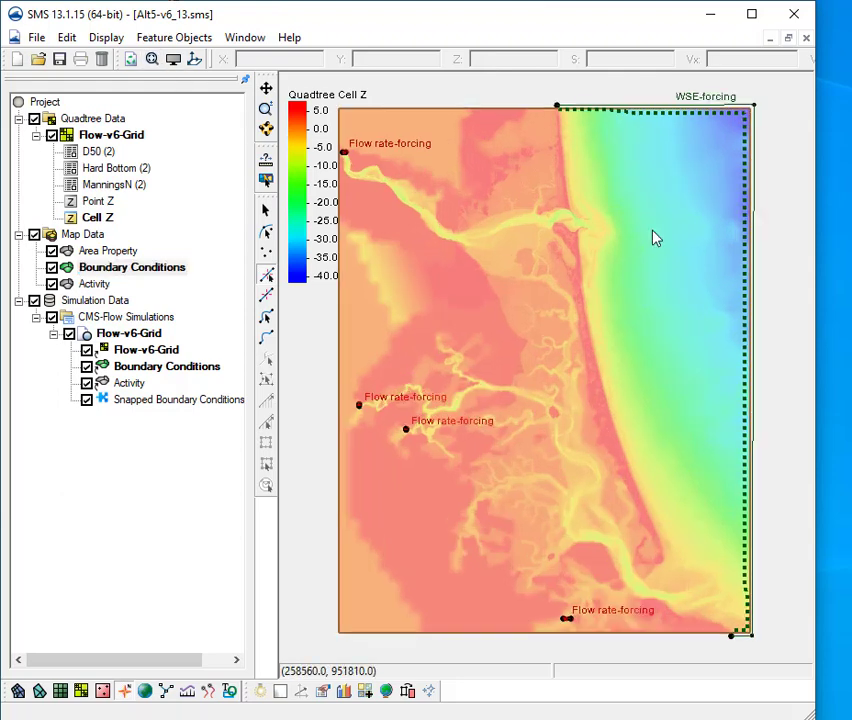